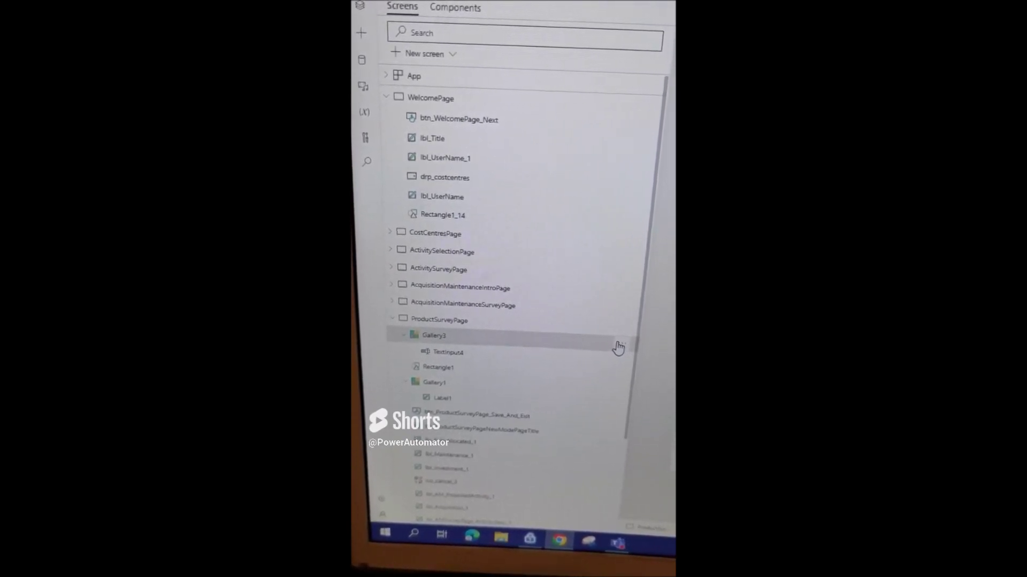
# Step: Open the '...' actions menu on the Gallery3 row in the Tree view
pyautogui.click(619, 347)
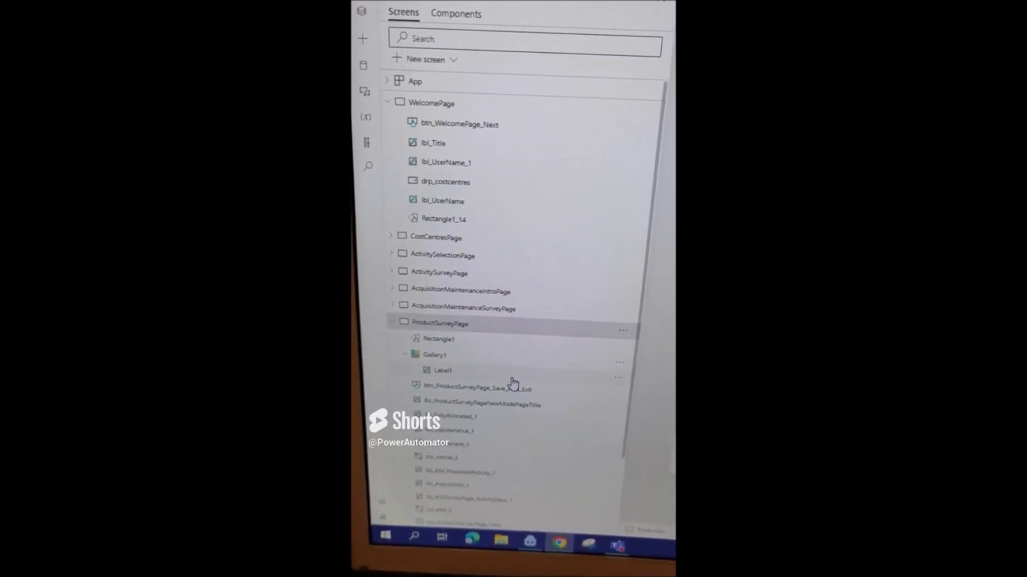
# Step: Select Label1 inside Gallery1 as the paste target for Gallery3
pyautogui.click(512, 376)
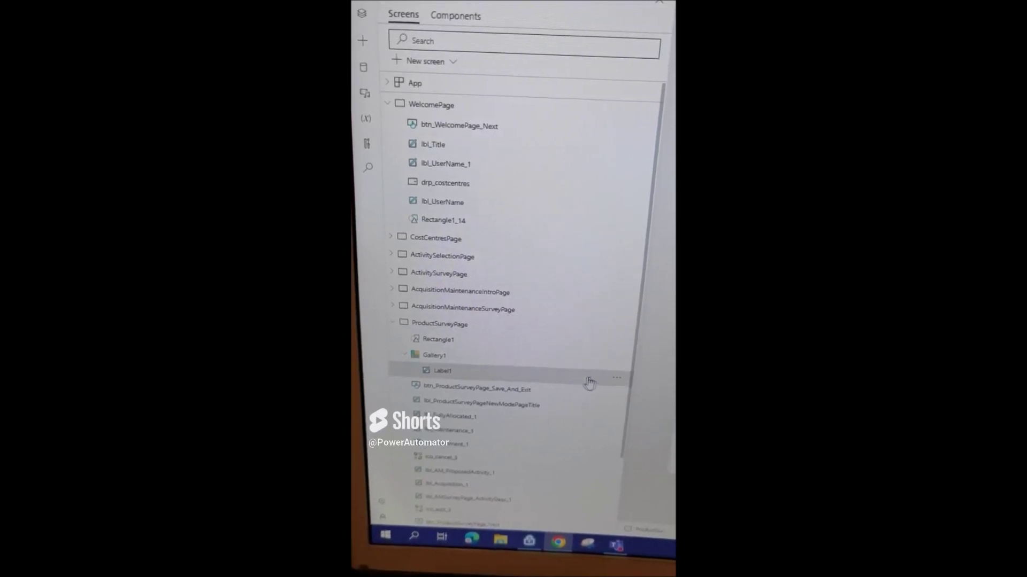